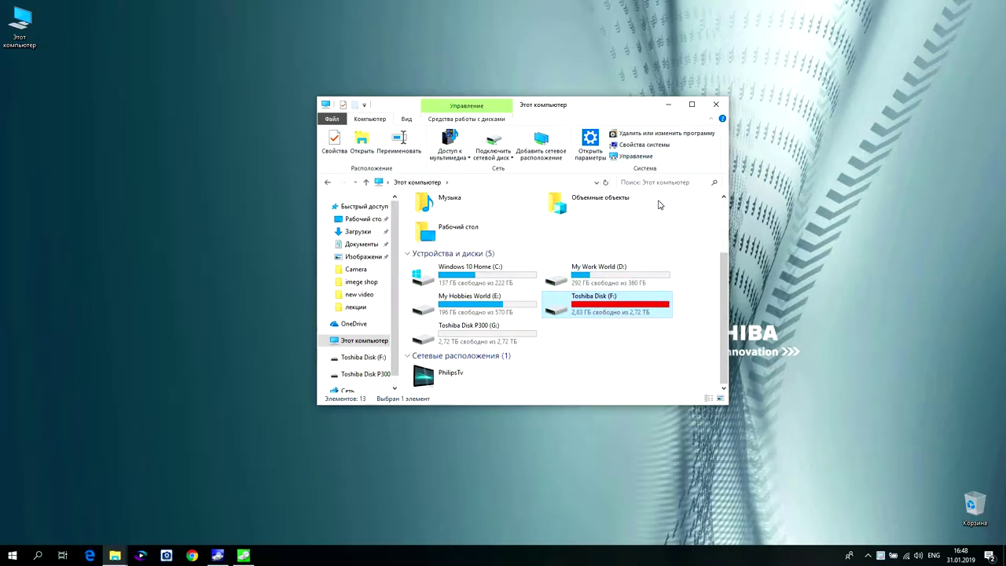
Step: Switch to CrystalDiskInfo and examine the health details and S.M.A.R.T. attributes of the Toshiba drive F:
{"action": "left_click", "coordinate": [668, 106]}
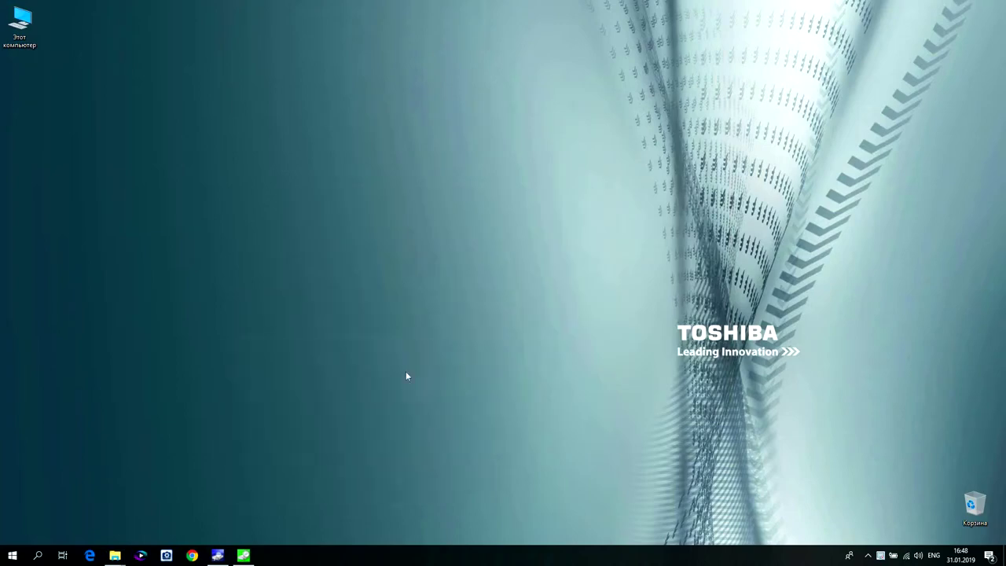
{"action": "left_click", "coordinate": [218, 555]}
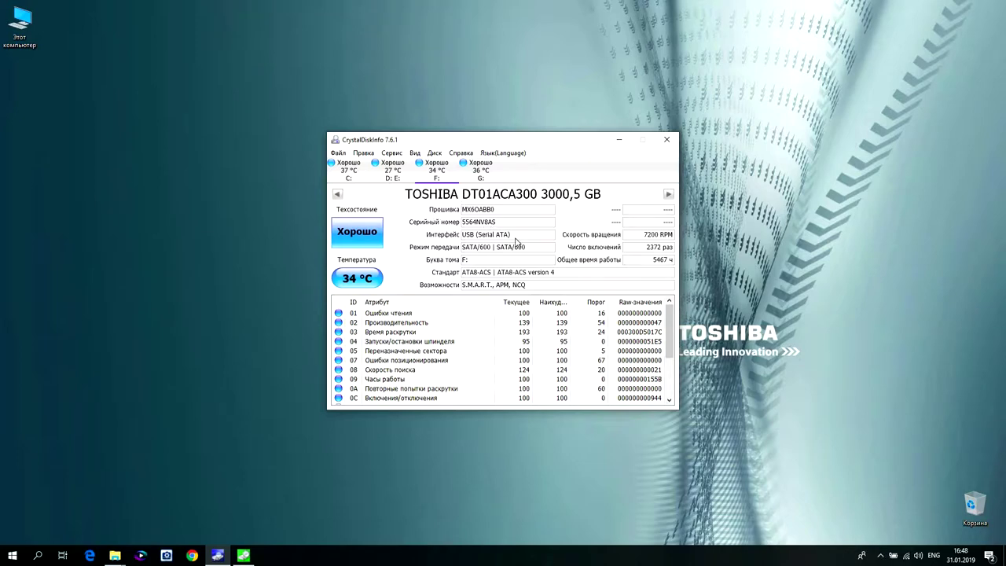
{"action": "mouse_move", "coordinate": [651, 268]}
{"action": "mouse_move", "coordinate": [440, 206]}
{"action": "scroll", "coordinate": [608, 327], "scroll_direction": "down", "scroll_amount": 3}
{"action": "scroll", "coordinate": [601, 321], "scroll_direction": "up", "scroll_amount": 1}
{"action": "scroll", "coordinate": [601, 320], "scroll_direction": "up", "scroll_amount": 4}
{"action": "scroll", "coordinate": [601, 321], "scroll_direction": "down", "scroll_amount": 3}
{"action": "scroll", "coordinate": [601, 321], "scroll_direction": "up", "scroll_amount": 3}
{"action": "scroll", "coordinate": [571, 345], "scroll_direction": "down", "scroll_amount": 3}
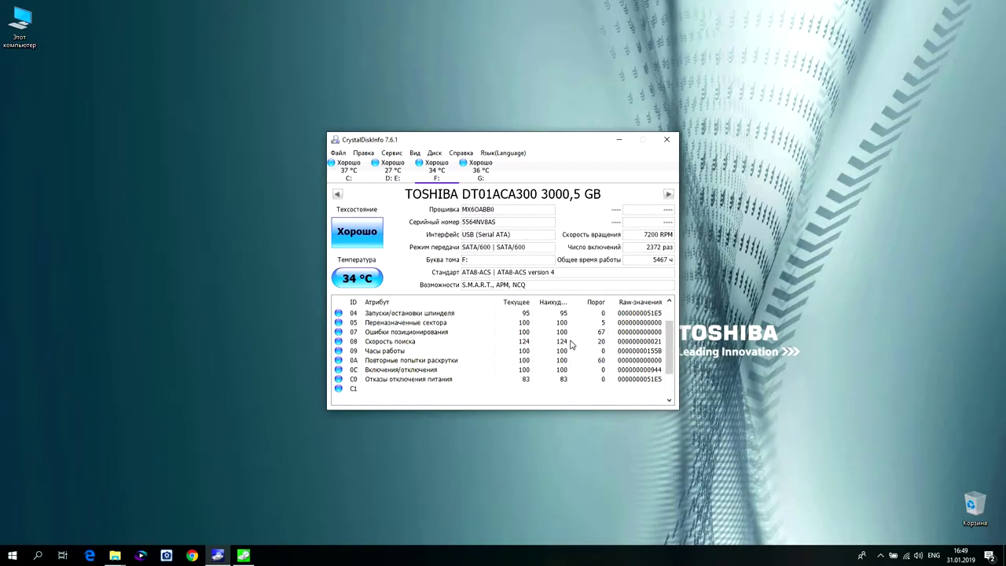
{"action": "scroll", "coordinate": [572, 345], "scroll_direction": "up", "scroll_amount": 3}
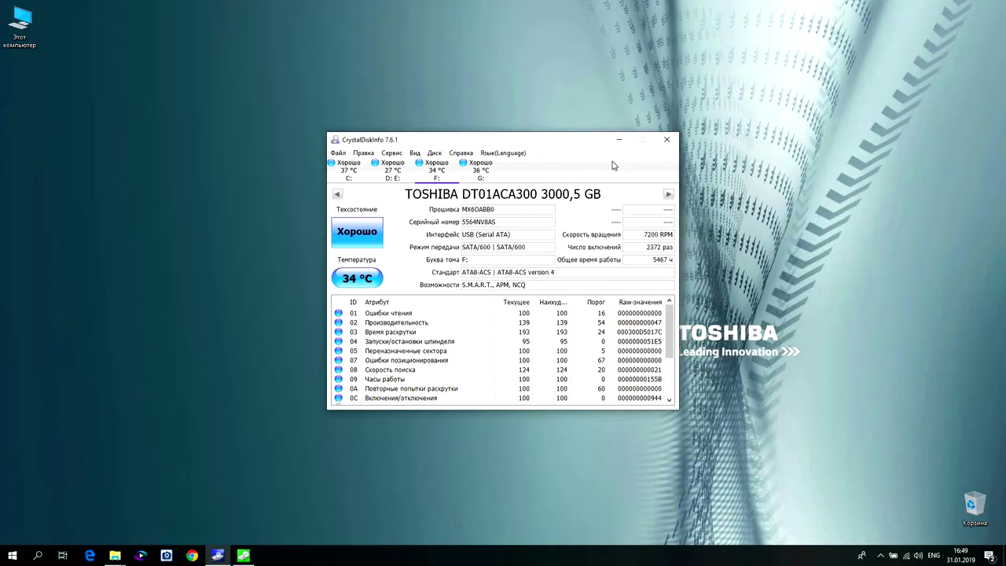
{"action": "left_click", "coordinate": [618, 140]}
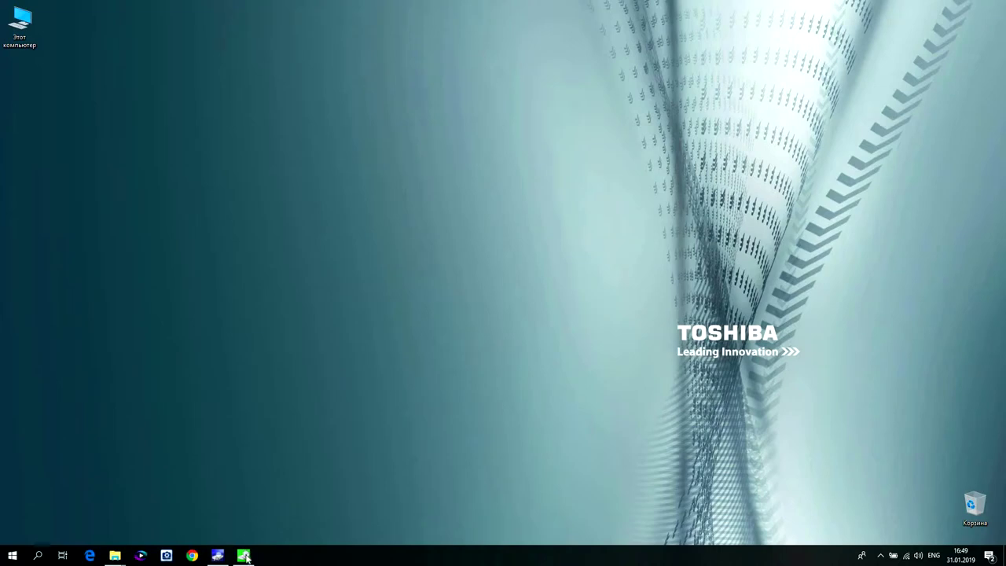
Step: Switch to CrystalDiskMark and run all read and write tests on drive F: with 5 passes and a 1GiB test size
{"action": "left_click", "coordinate": [248, 555]}
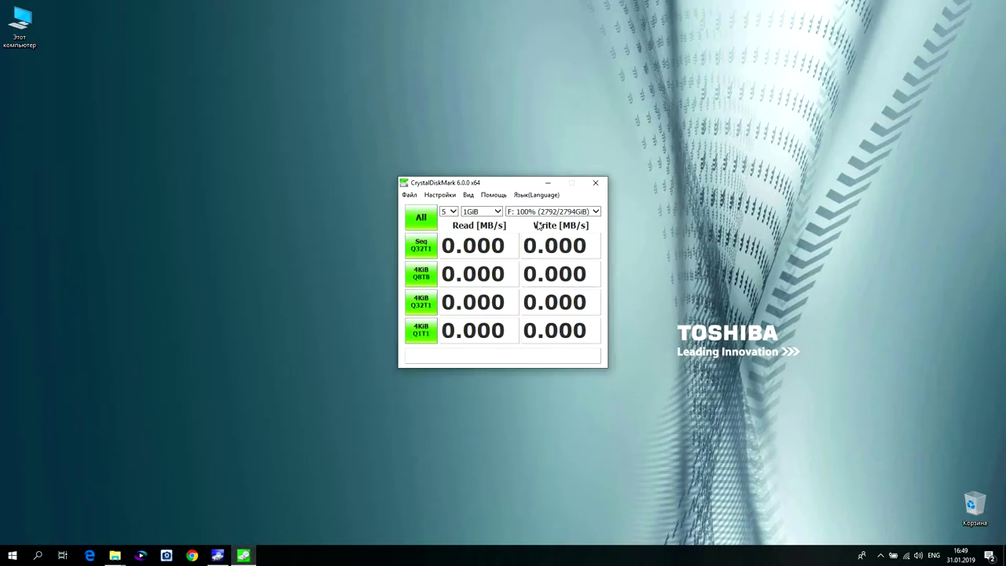
{"action": "left_click", "coordinate": [595, 211]}
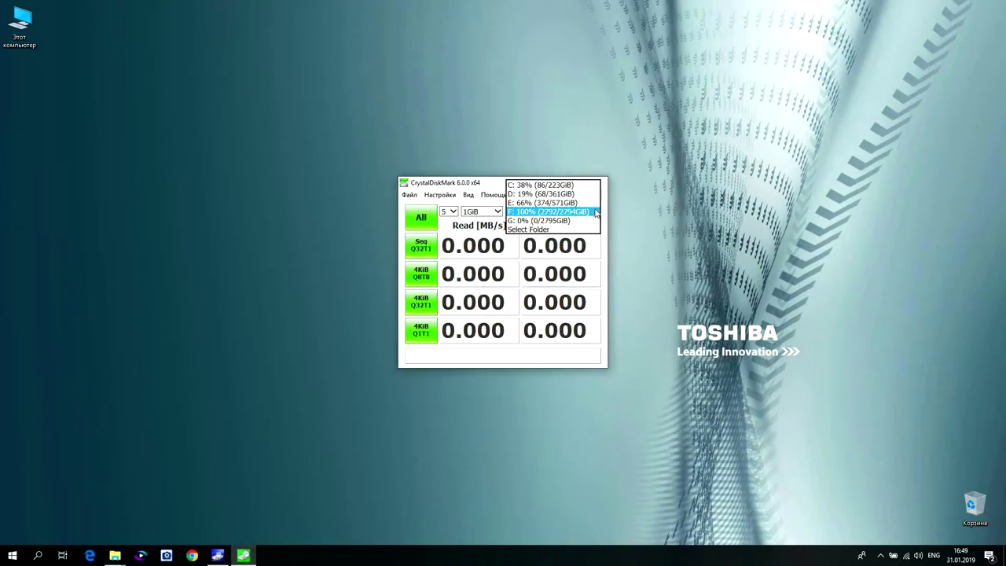
{"action": "left_click", "coordinate": [559, 212]}
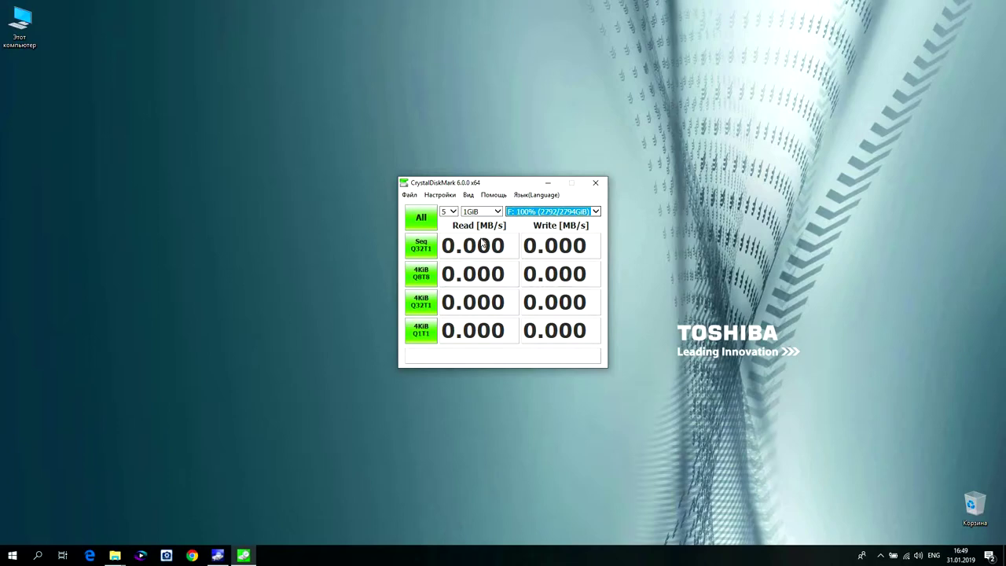
{"action": "left_click", "coordinate": [421, 219]}
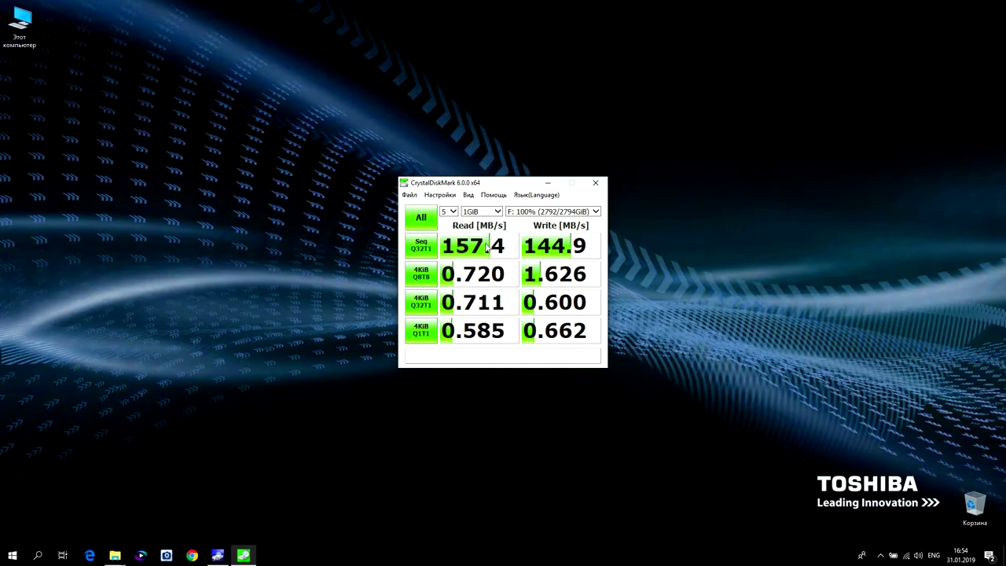
{"action": "mouse_move", "coordinate": [574, 311]}
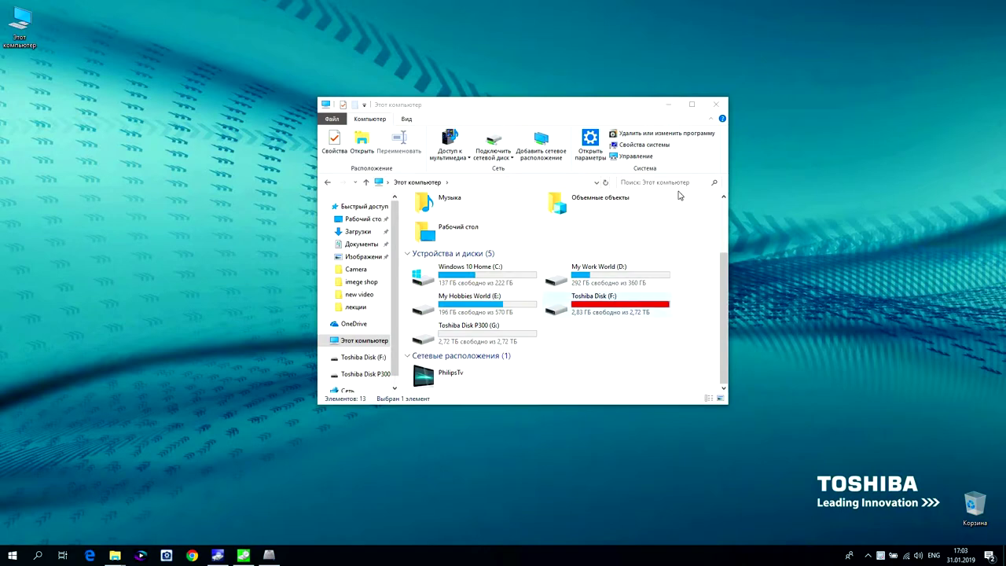
Step: Switch to AS SSD Benchmark, choose drive F: (JMicron Generic DISK00 USB Device), and leave only the Seq test enabled
{"action": "left_click", "coordinate": [668, 104]}
{"action": "left_click", "coordinate": [267, 555]}
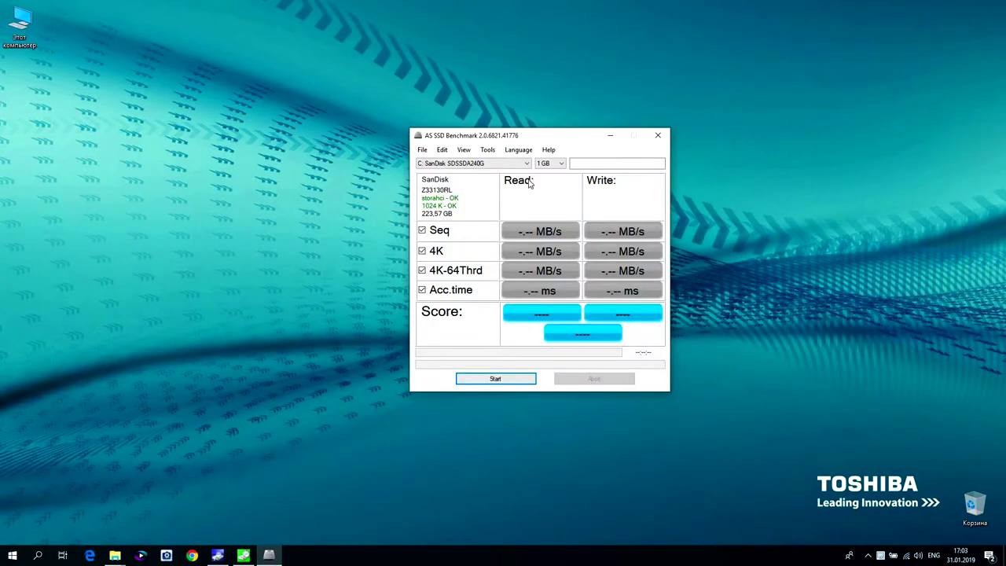
{"action": "left_click", "coordinate": [527, 163]}
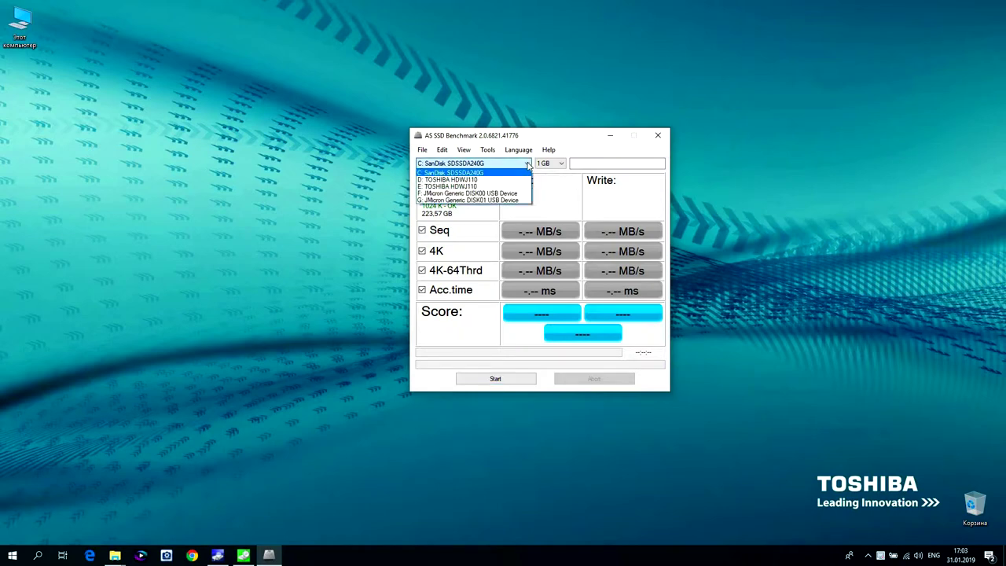
{"action": "left_click", "coordinate": [495, 194]}
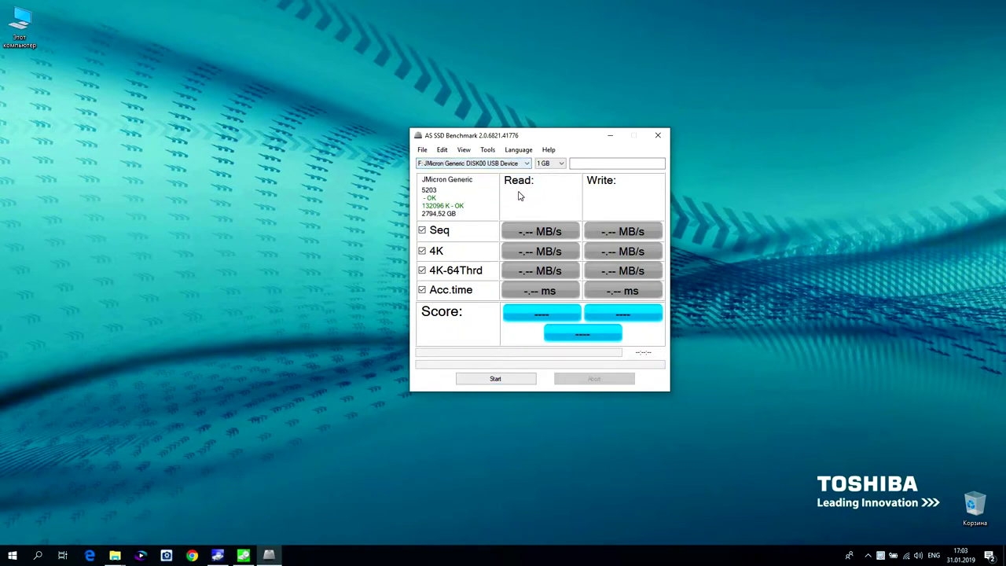
{"action": "left_click", "coordinate": [422, 251]}
{"action": "left_click", "coordinate": [422, 270]}
{"action": "left_click", "coordinate": [422, 290]}
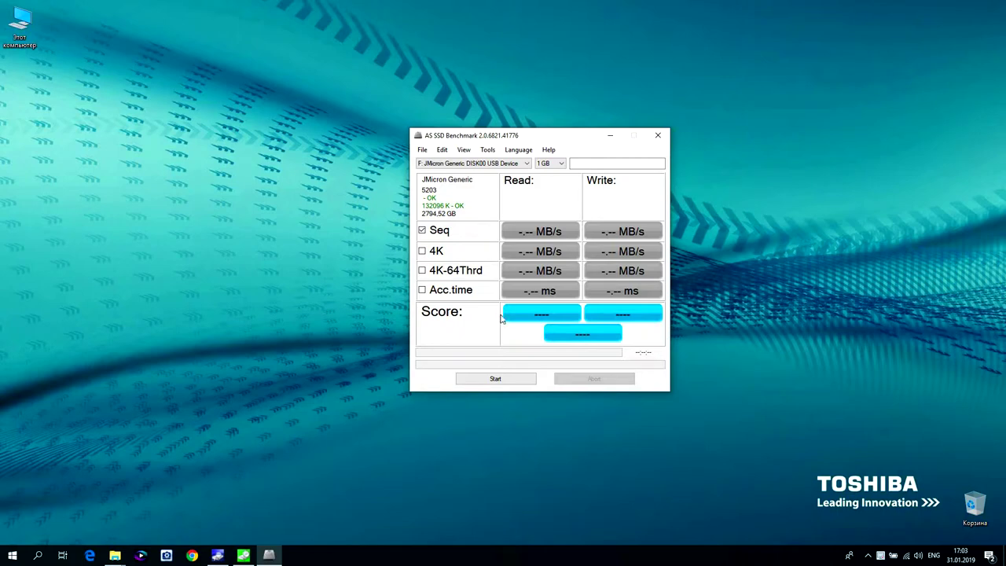
Step: Try twice to run the sequential benchmark on drive F:
{"action": "left_click", "coordinate": [495, 380]}
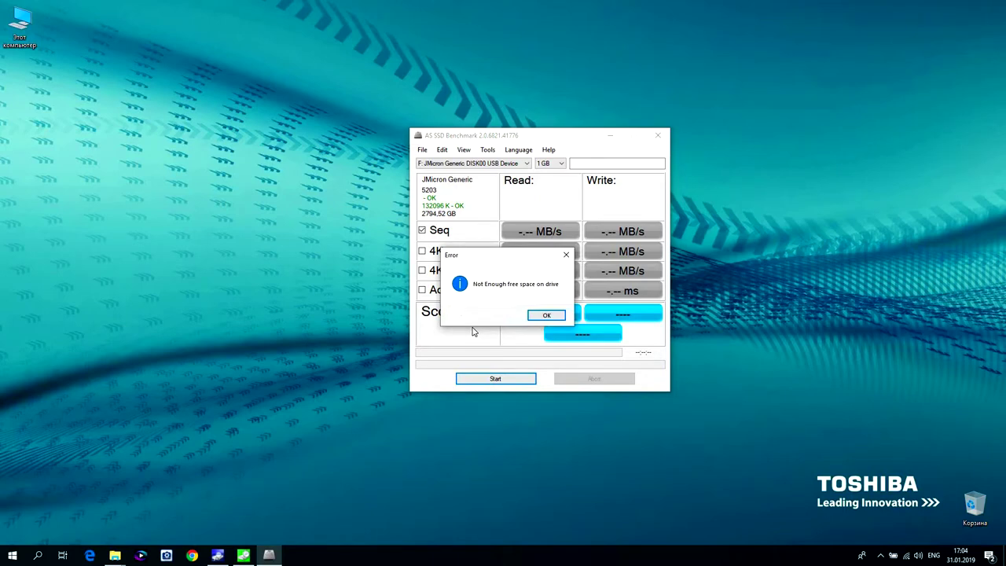
{"action": "left_click", "coordinate": [544, 316]}
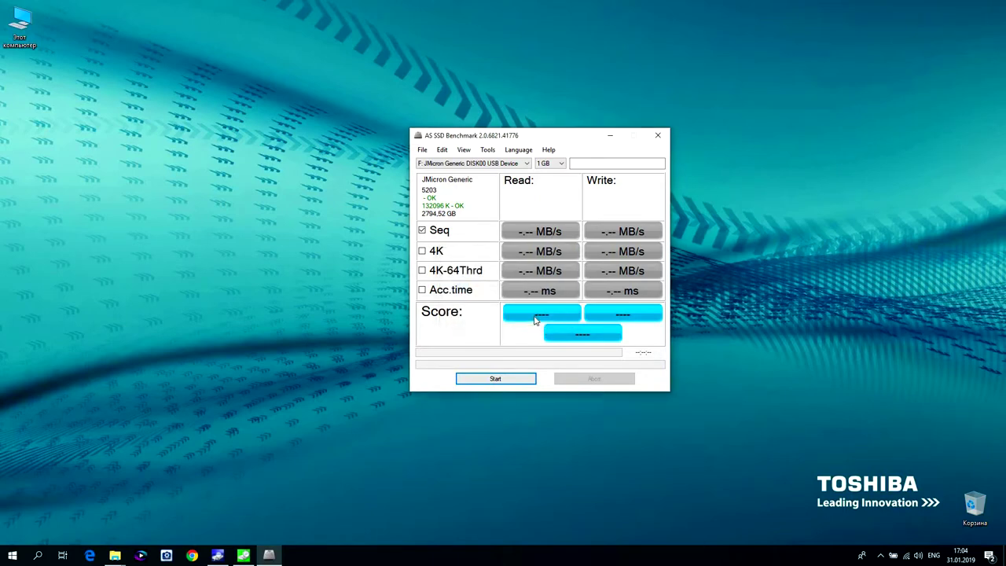
{"action": "left_click", "coordinate": [511, 381]}
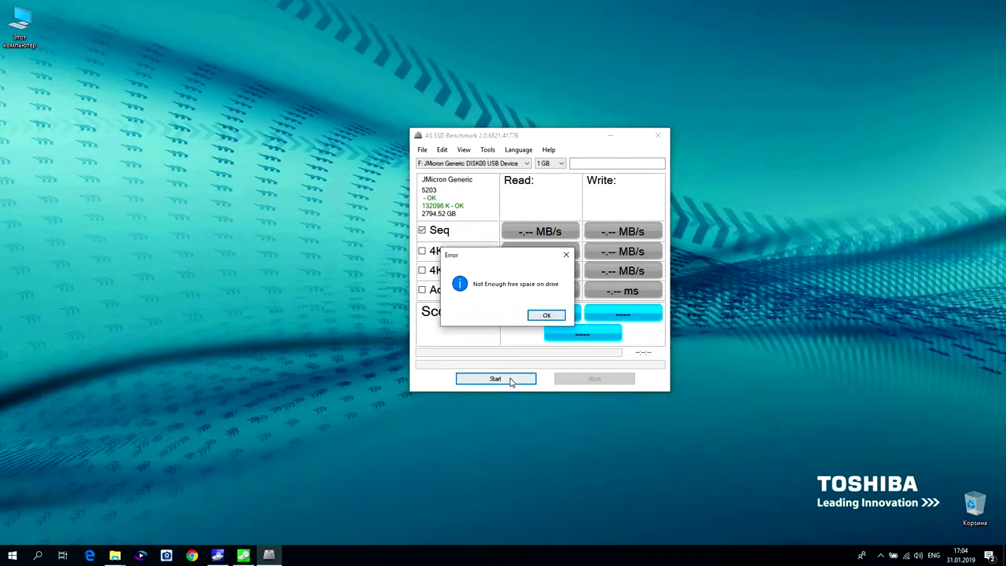
{"action": "left_click", "coordinate": [547, 315]}
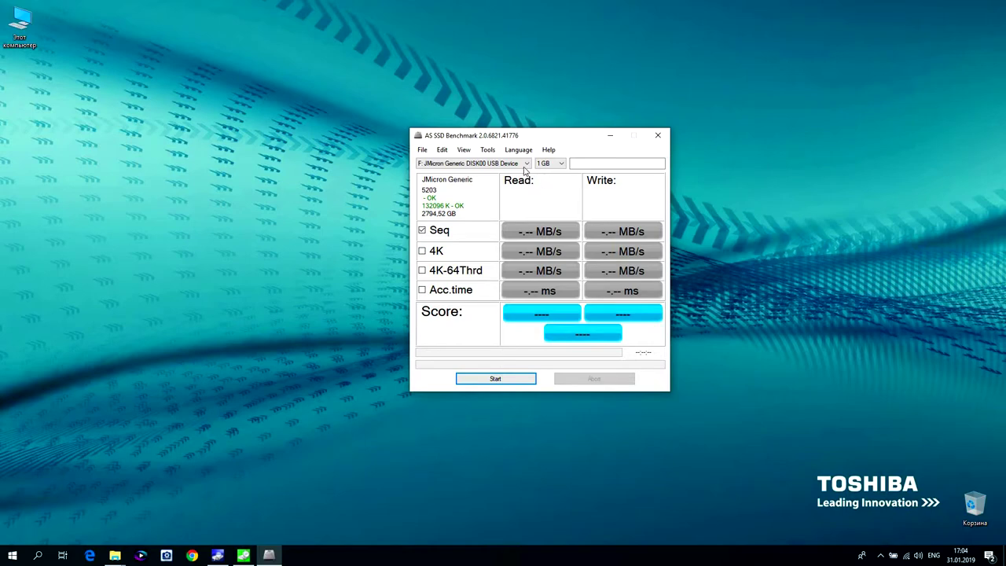
Step: Run the Copy-Benchmark on drive F: with the ISO, Program and Game tests, and close its results window
{"action": "left_click", "coordinate": [487, 150]}
{"action": "left_click", "coordinate": [497, 161]}
{"action": "left_click_drag", "start_coordinate": [131, 77], "coordinate": [468, 179]}
{"action": "left_click", "coordinate": [497, 341]}
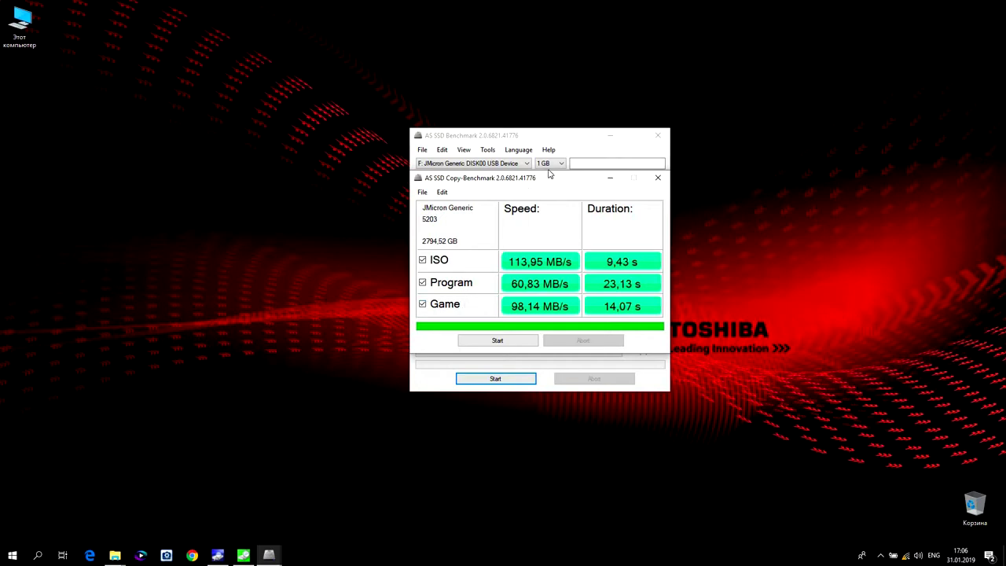
{"action": "left_click", "coordinate": [658, 180]}
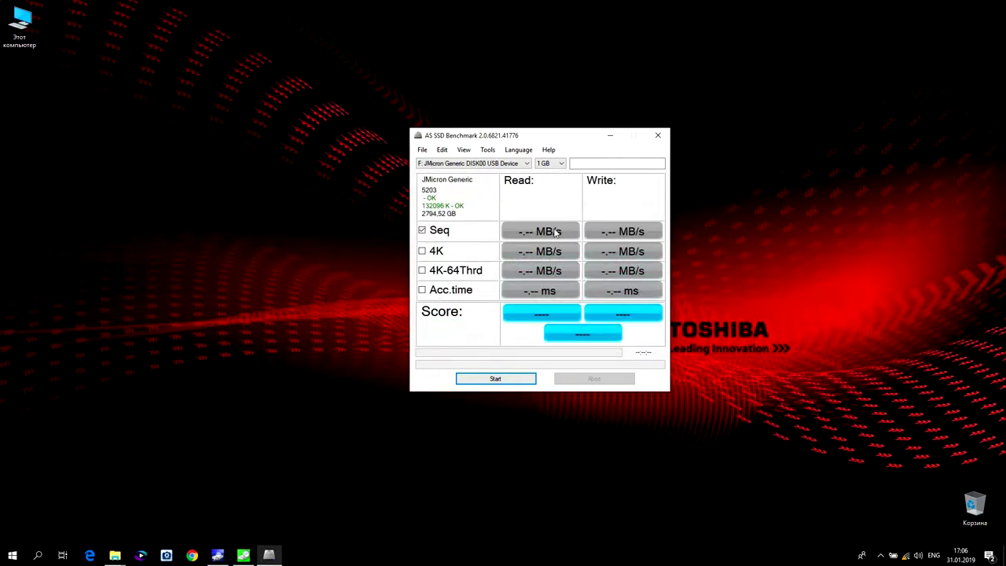